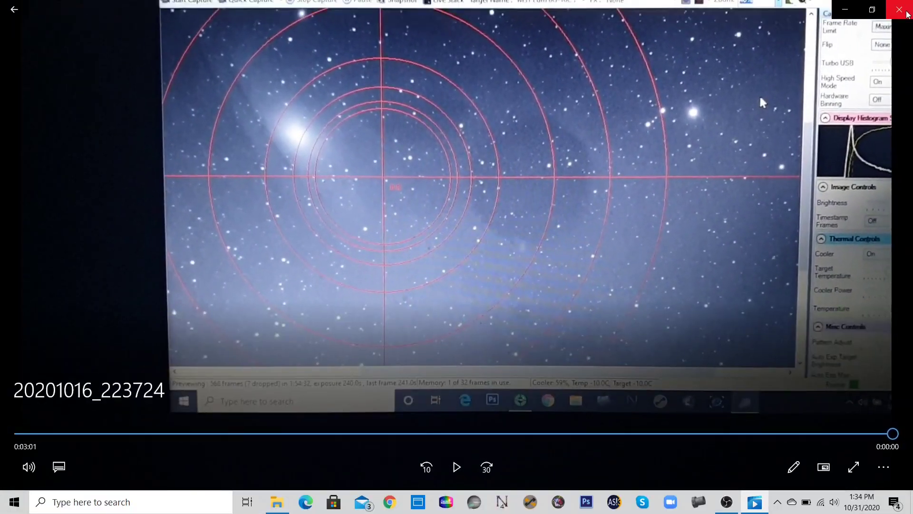
Close the capture video, browse the Second Andromeda M31 folder, then hide Explorer to reach Photoshop
click(906, 13)
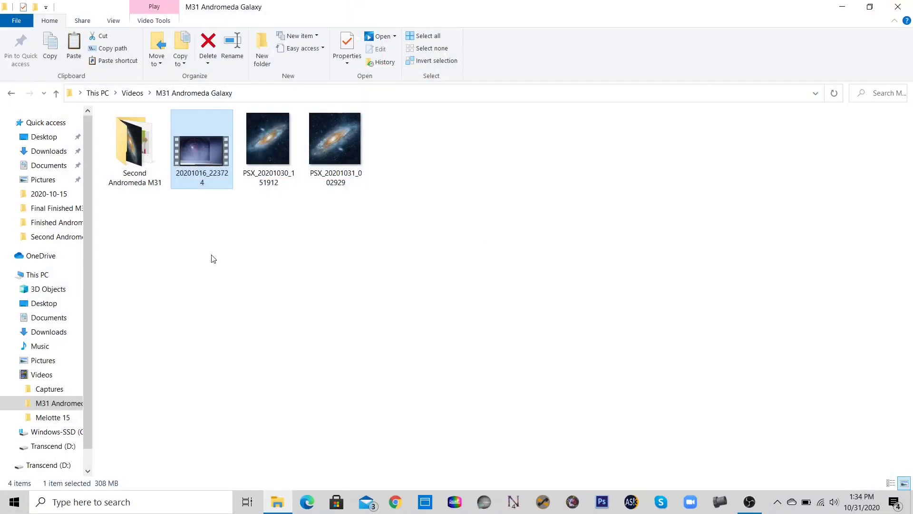
double_click(137, 171)
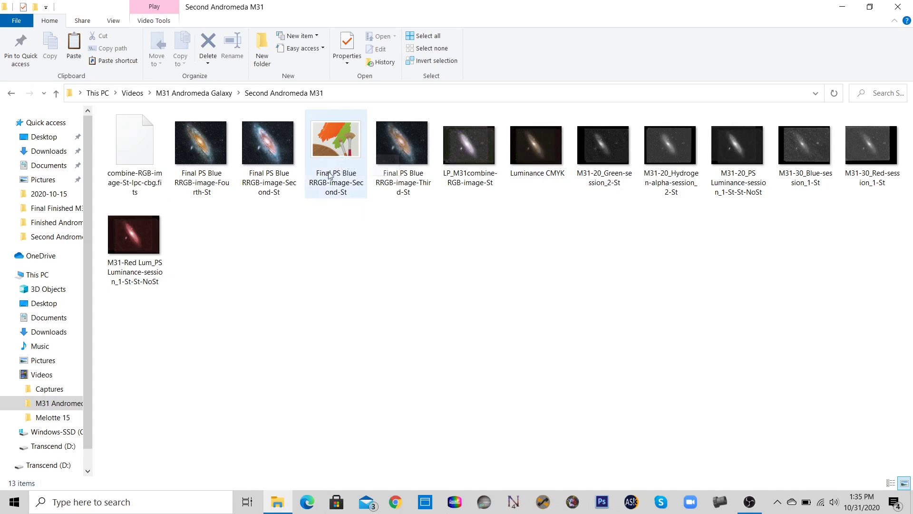
key(super+d)
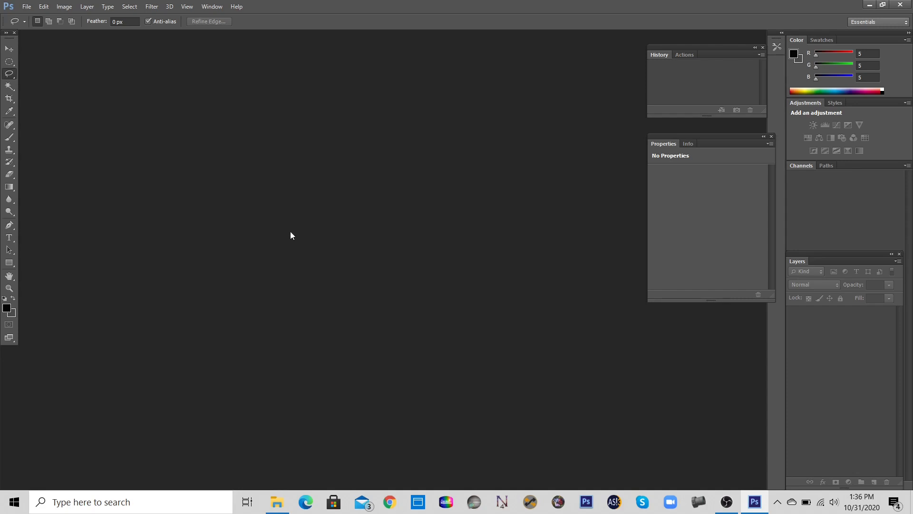
Open Final PS Blue RRGB-image-Second-St from Videos > M31 Andromeda Galaxy > Second Andromeda M31
click(31, 9)
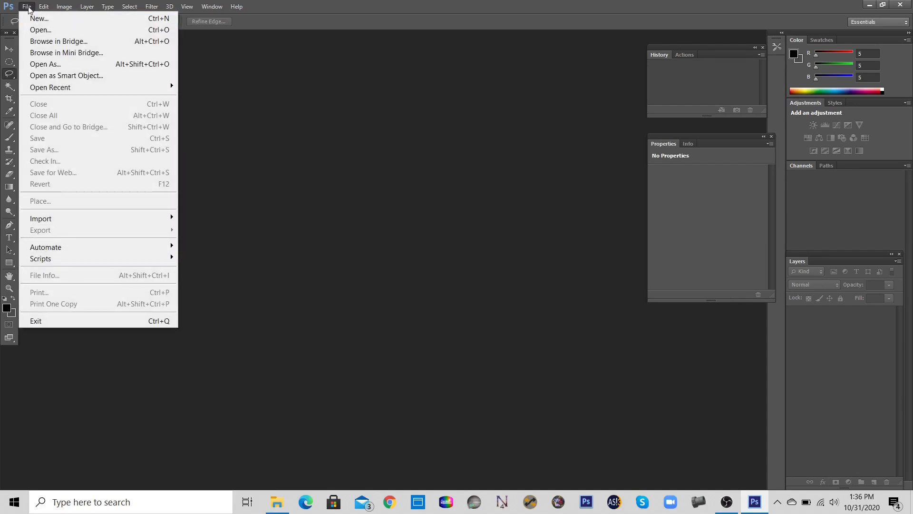
click(42, 30)
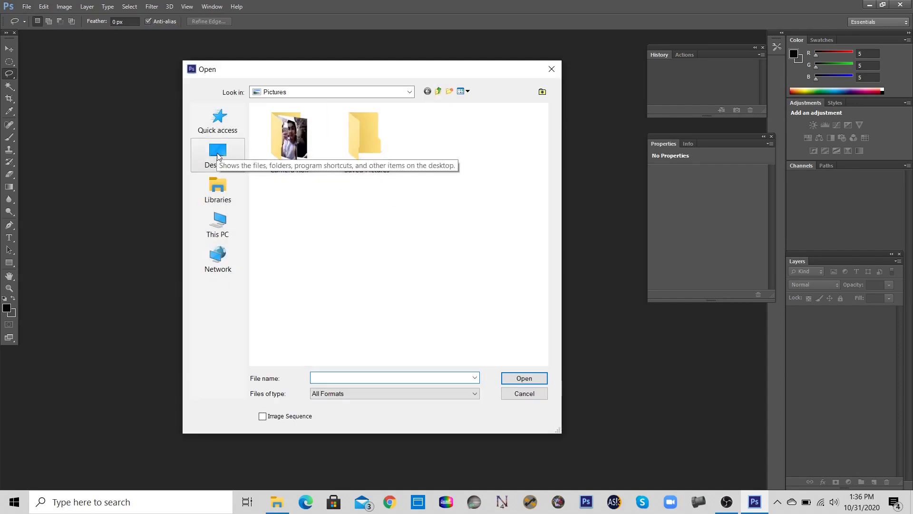
click(217, 225)
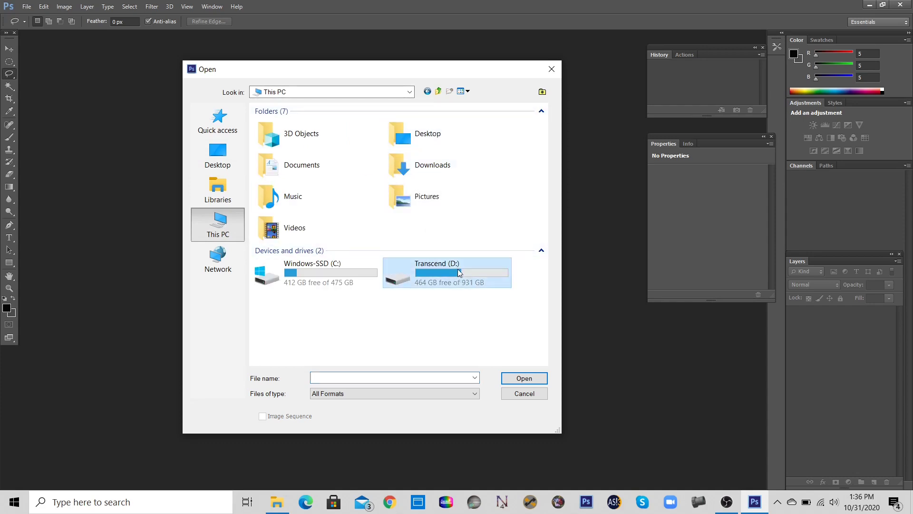
double_click(294, 227)
double_click(362, 144)
double_click(281, 156)
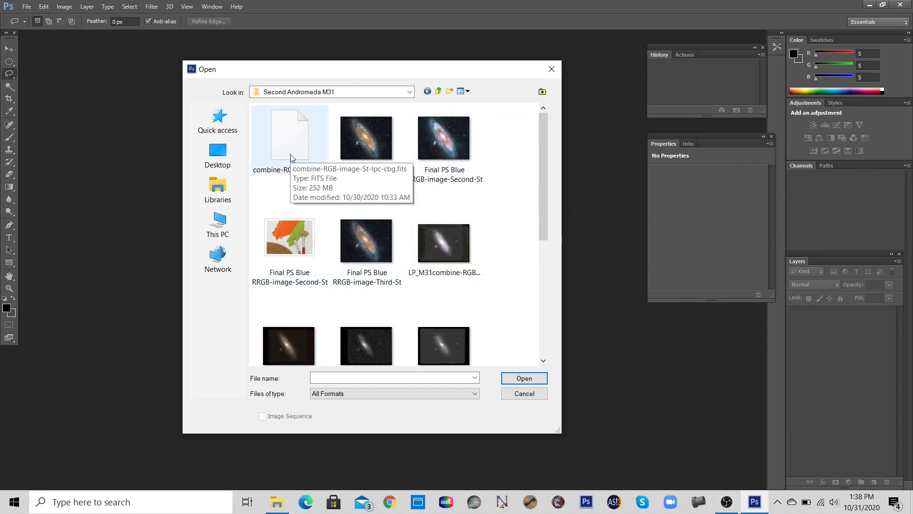
double_click(303, 246)
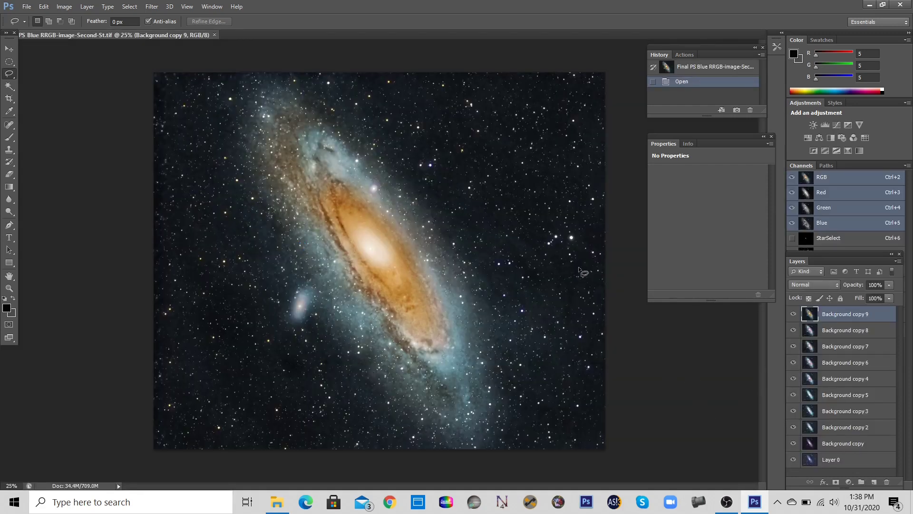
Hide Background copy 9 through Background copy and make Layer 0 the working layer
click(794, 314)
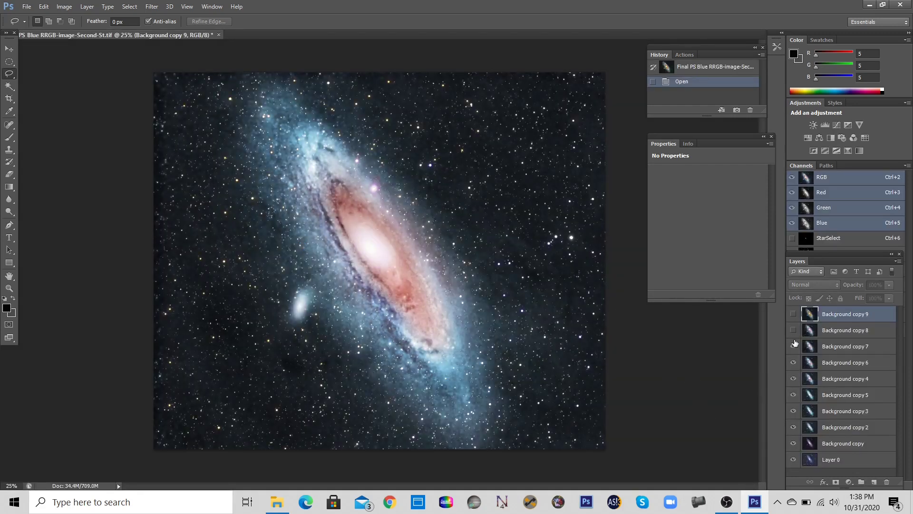
click(793, 330)
click(793, 347)
click(793, 363)
click(793, 378)
click(794, 395)
click(793, 410)
click(794, 426)
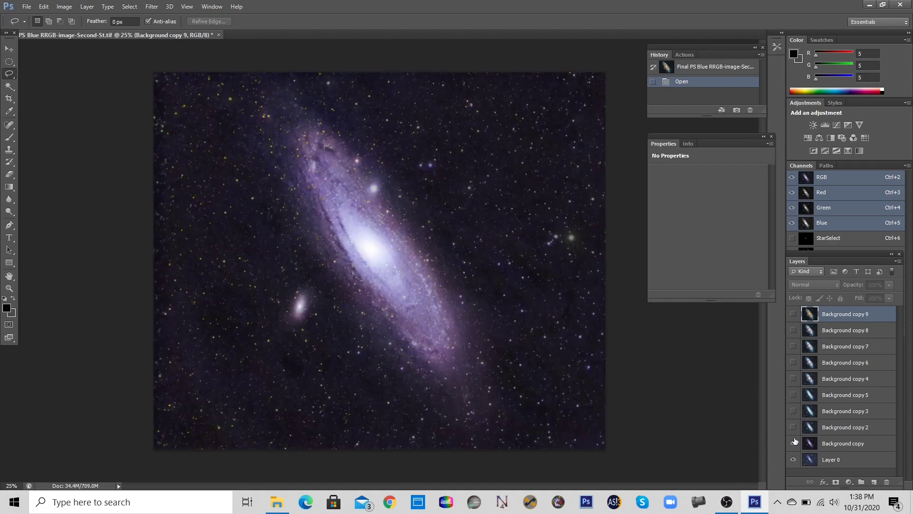
click(793, 443)
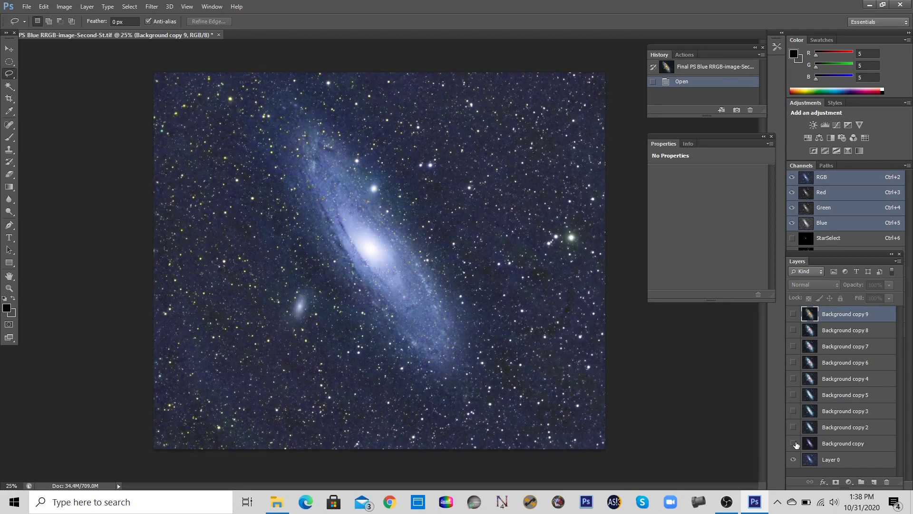
click(831, 461)
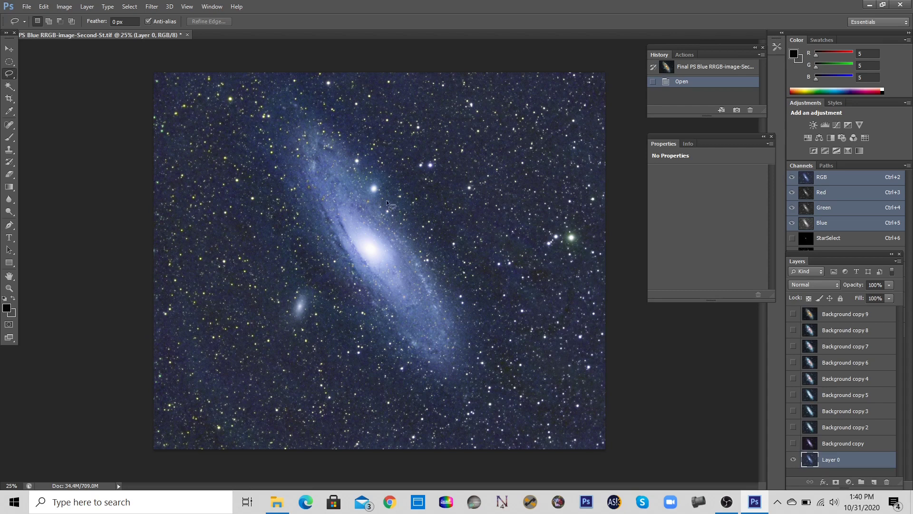
Show Background copy, try Lighten and Screen blending on it, then return it to Normal
click(793, 443)
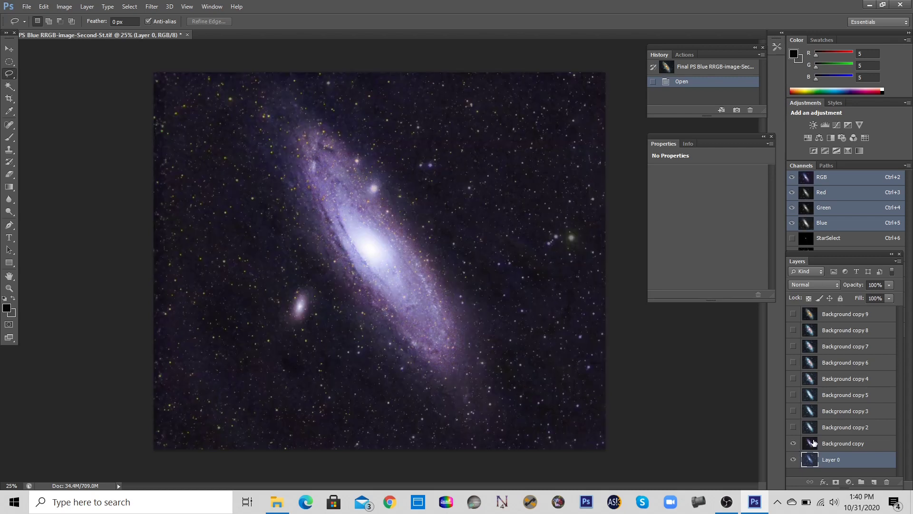
click(813, 443)
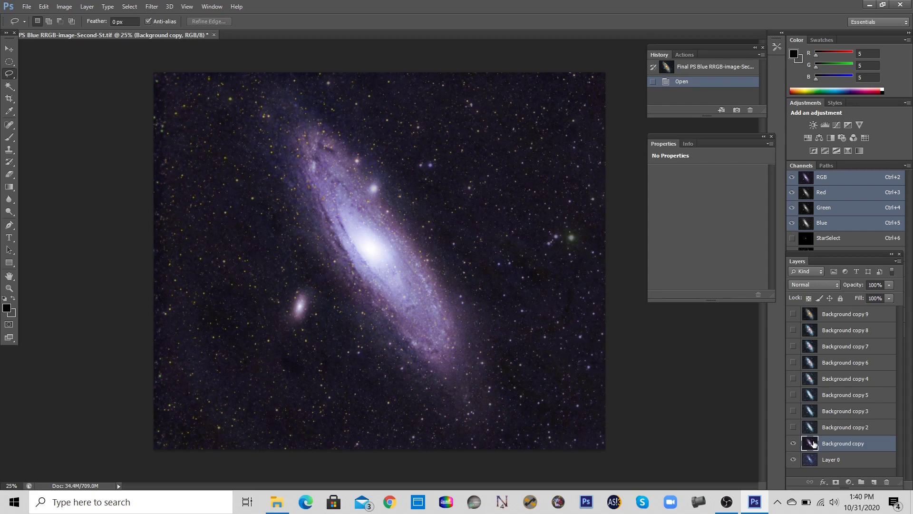
click(836, 286)
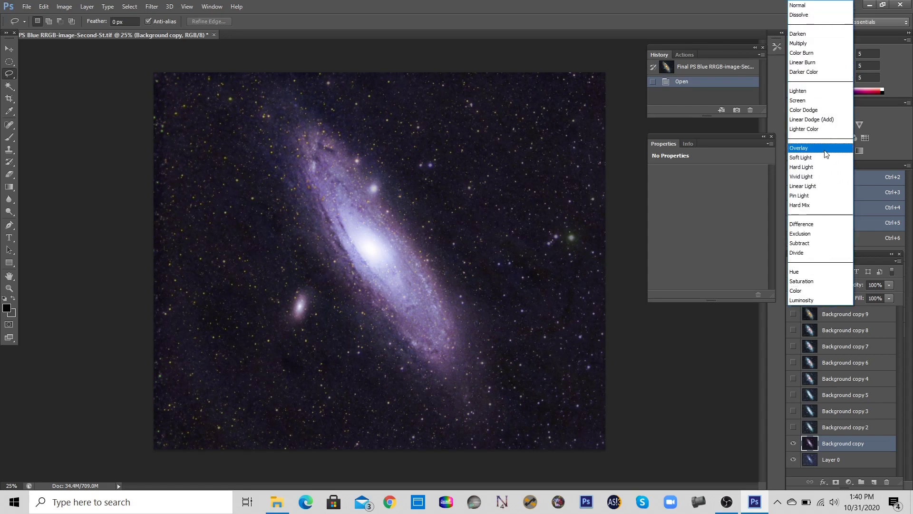
click(829, 90)
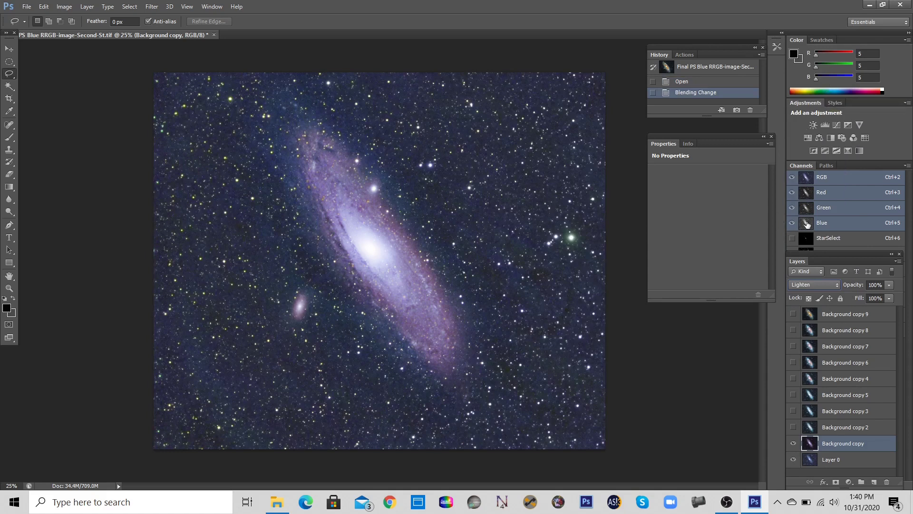
click(837, 288)
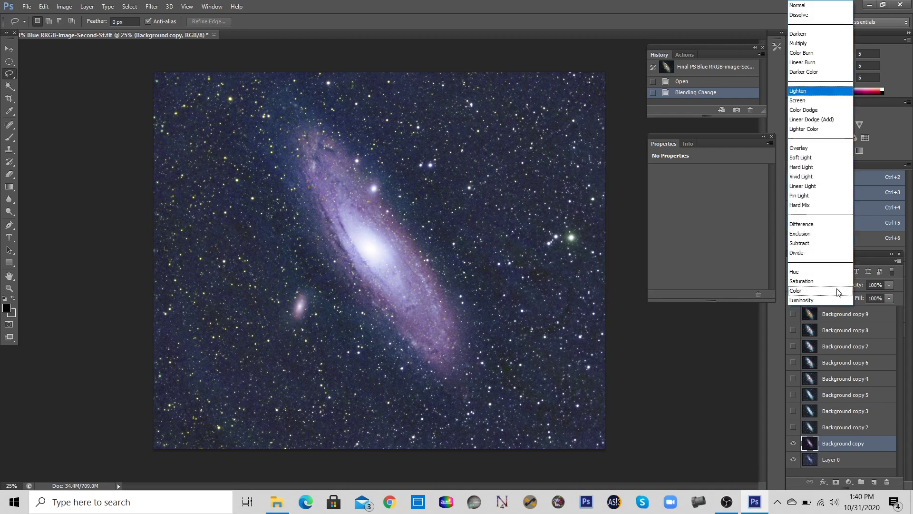
click(819, 100)
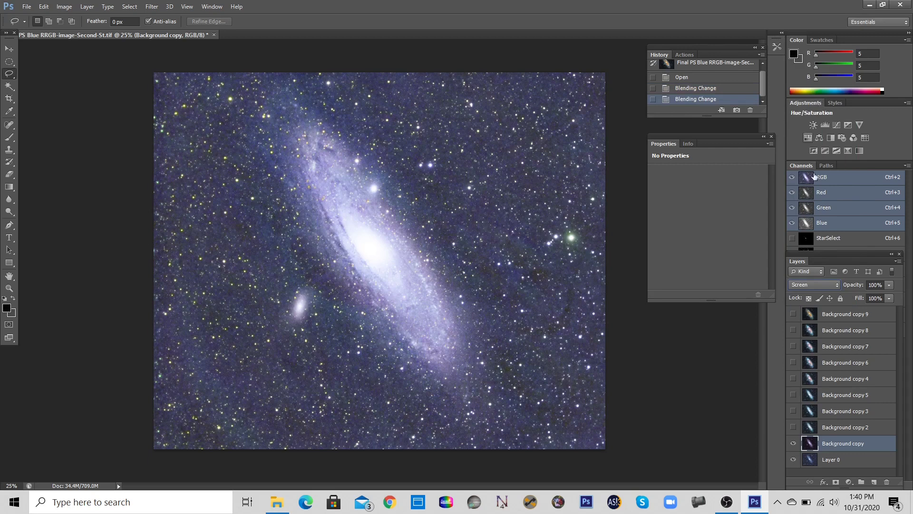
click(837, 286)
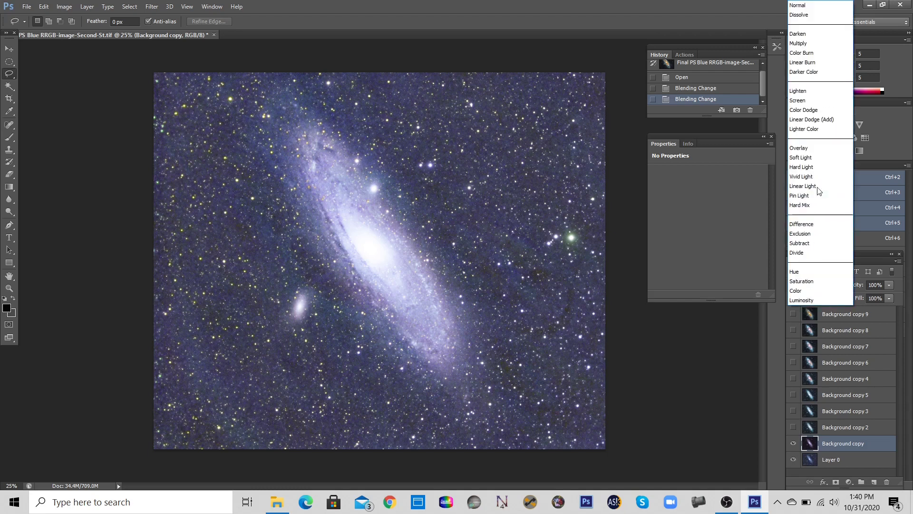
click(812, 6)
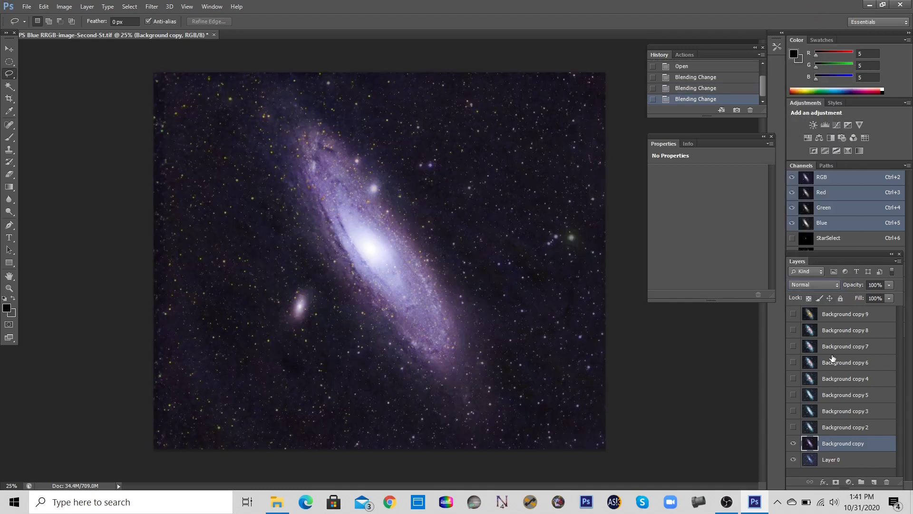
Show Background copy 2 and make it the working layer
click(793, 427)
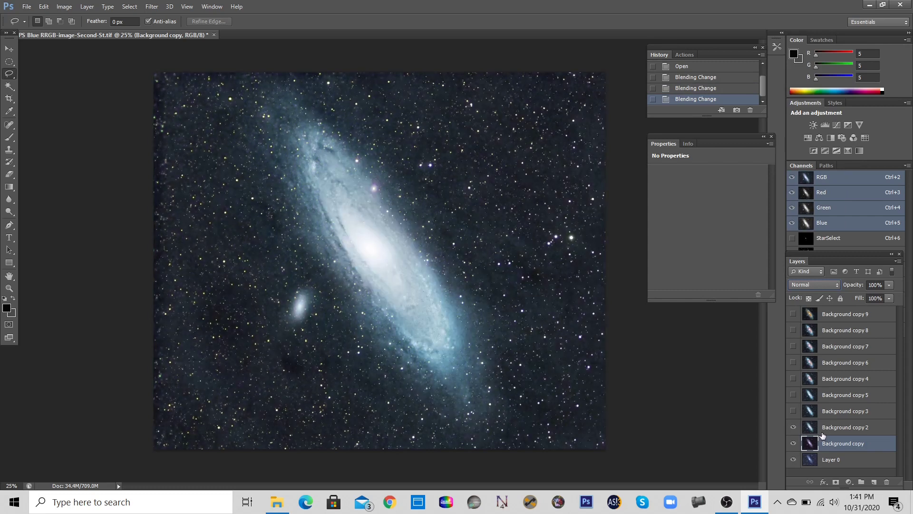
click(826, 428)
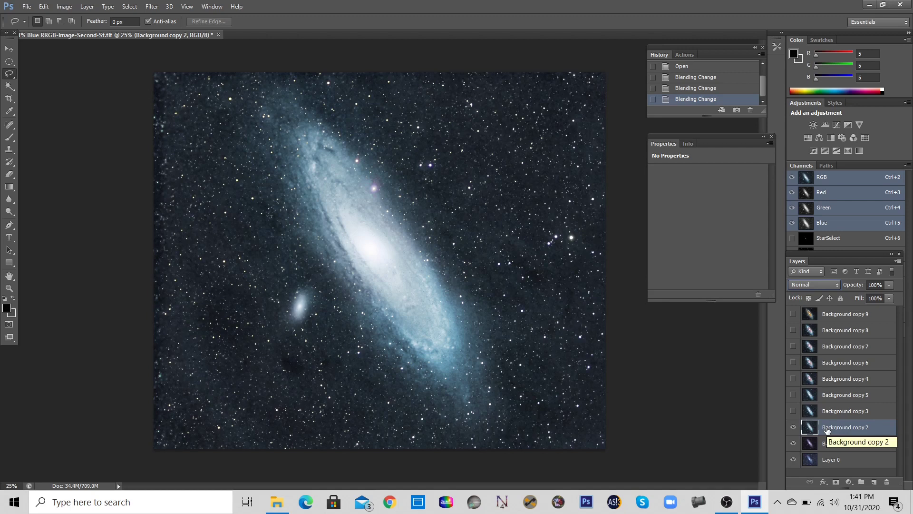
Blend Background copy 2 as Luminosity and lower its opacity to 79% then 32%
click(834, 286)
click(829, 302)
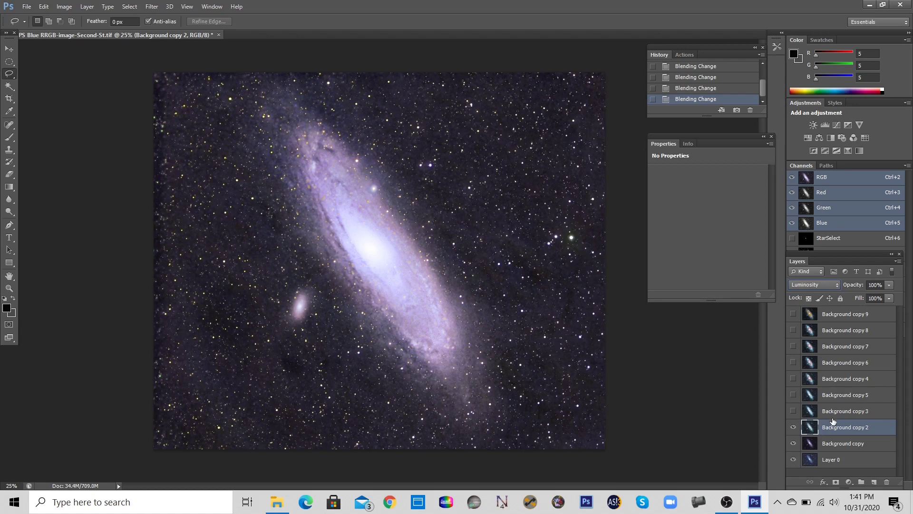
click(831, 447)
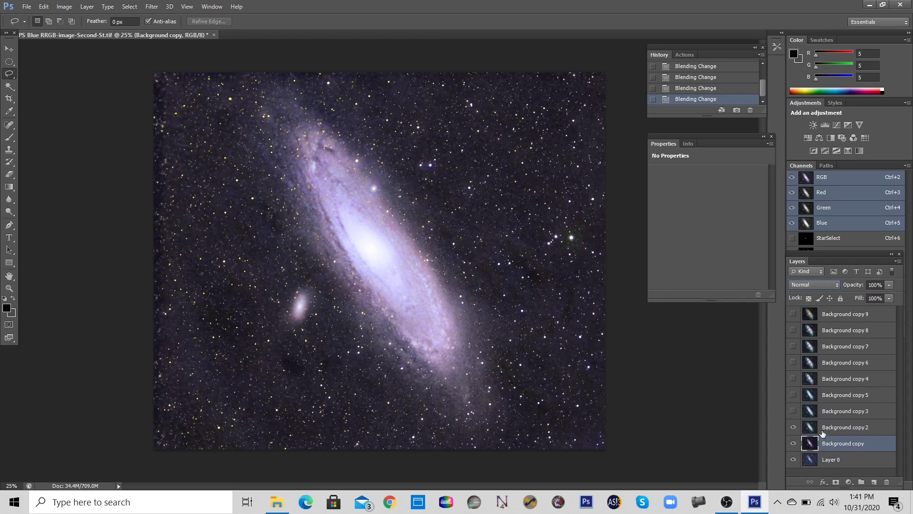
click(823, 428)
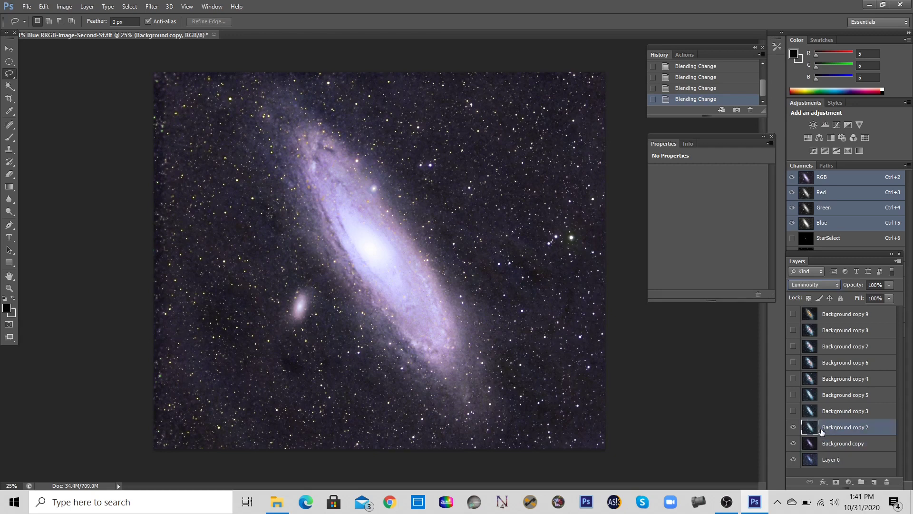
click(889, 285)
drag(889, 298, 878, 299)
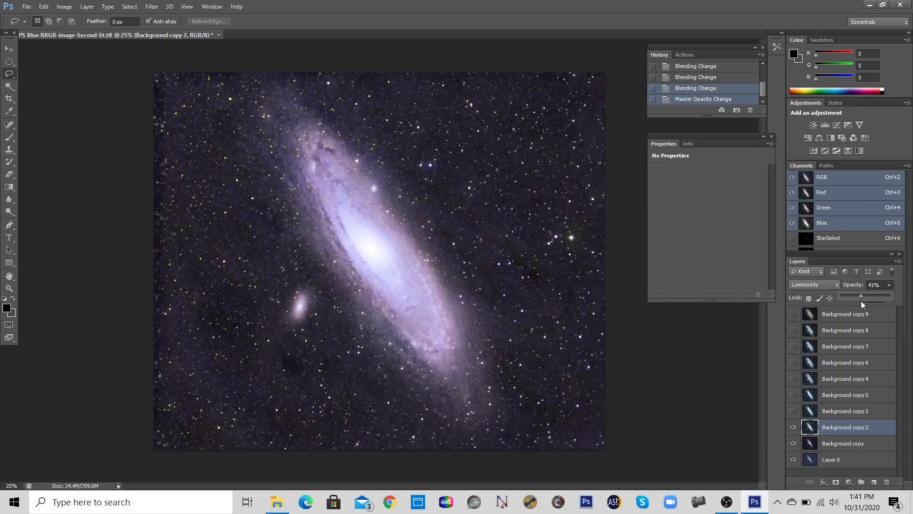
drag(858, 302, 894, 297)
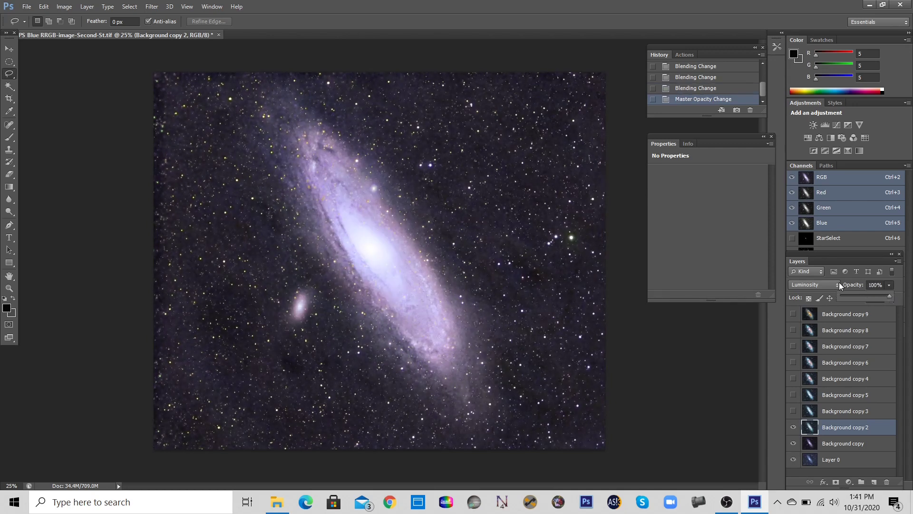
Try Lighten blending with opacity faded to 6%, then return Background copy 2 to Normal
click(839, 282)
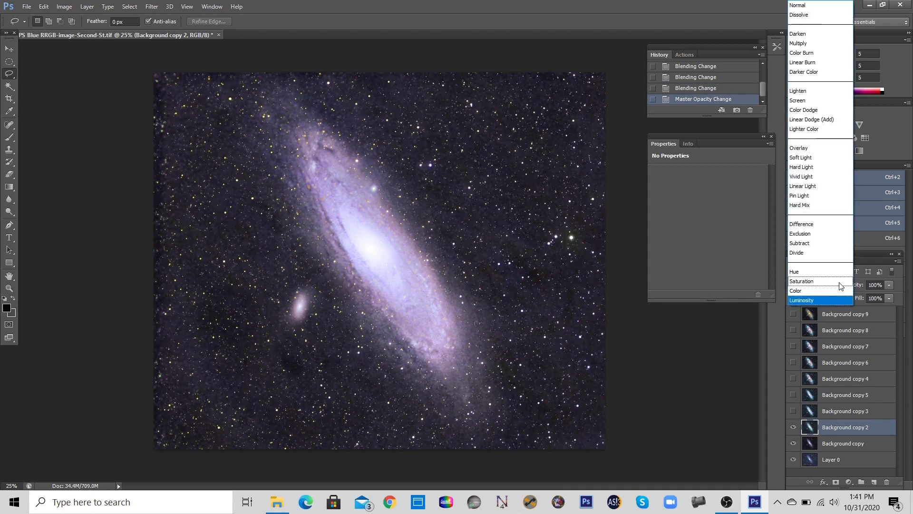
click(835, 91)
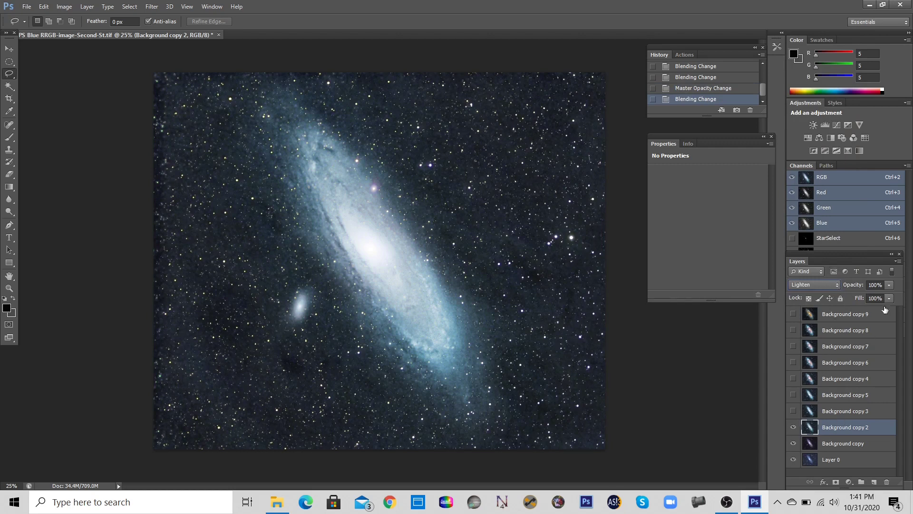
click(889, 285)
mouse_move(892, 298)
mouse_down()
mouse_move(844, 298)
mouse_move(893, 293)
mouse_up()
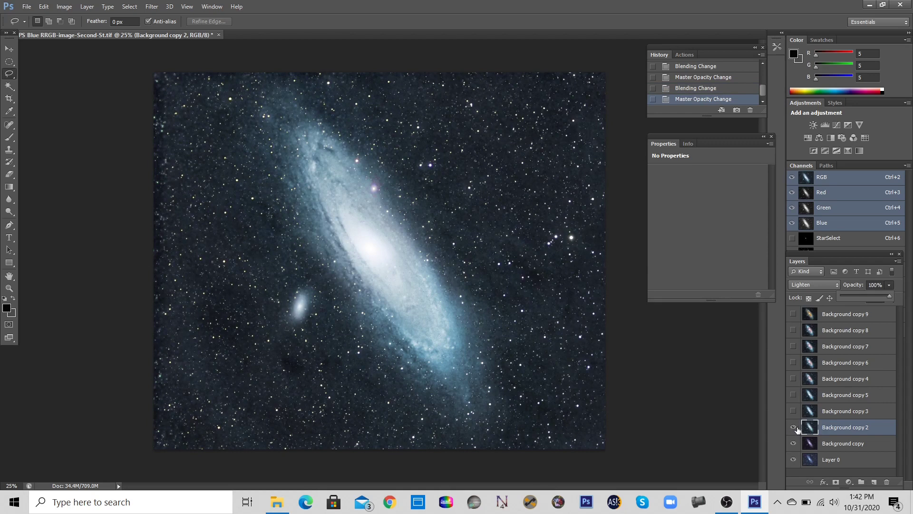
click(837, 286)
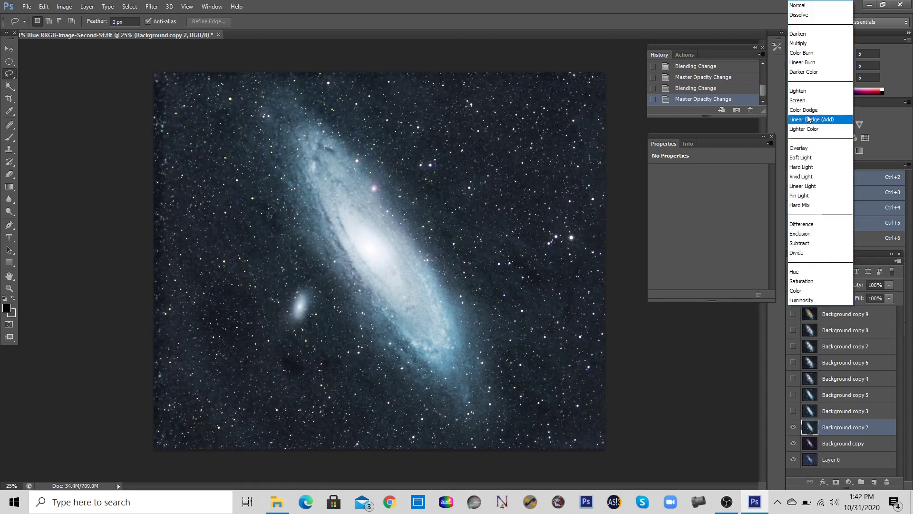
click(811, 3)
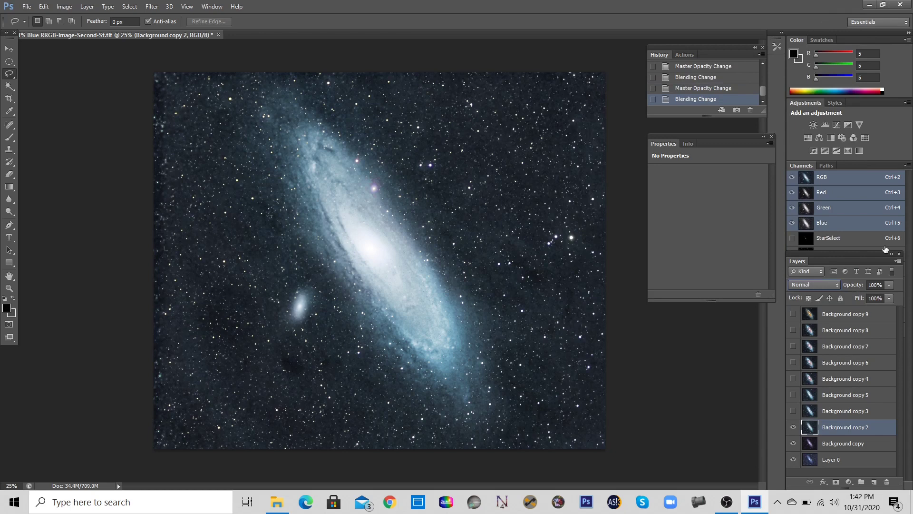
Show and select Background copy 3, 5 and 4 in turn, giving M31 a reddish-brown core
click(793, 412)
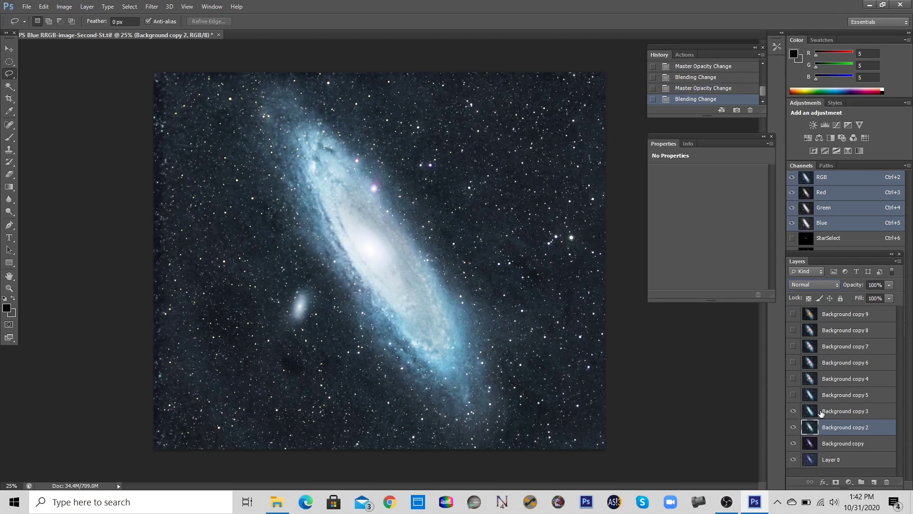
click(820, 413)
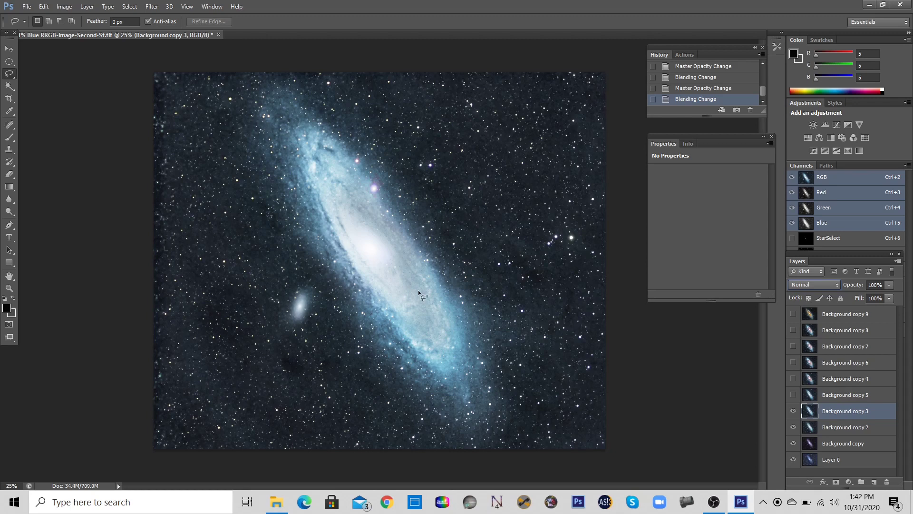
click(792, 395)
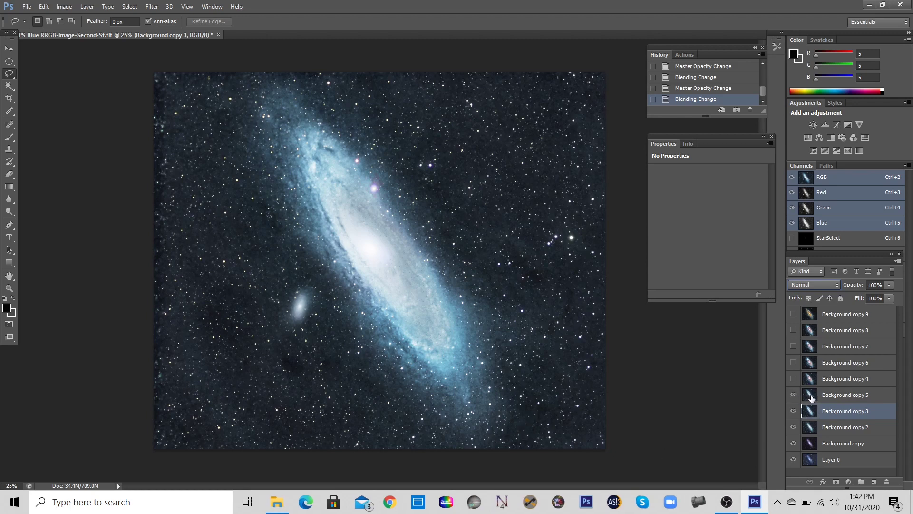
click(811, 398)
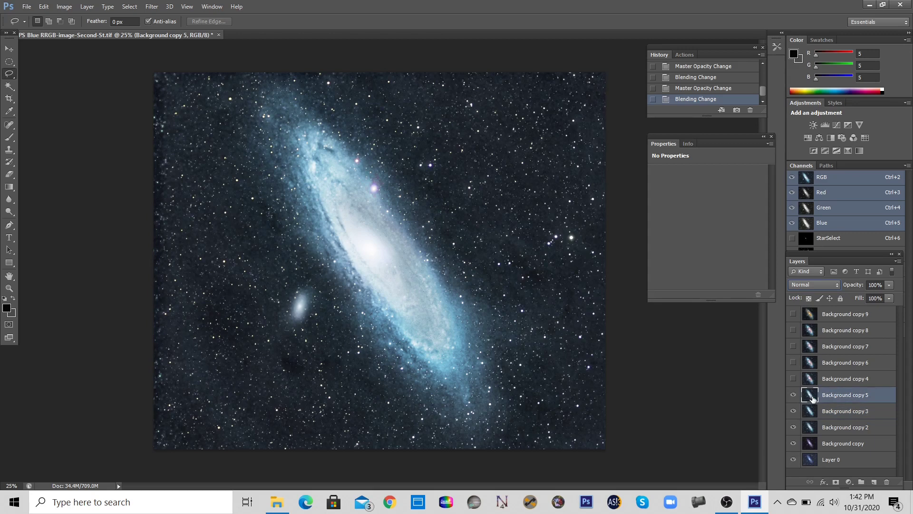
click(792, 378)
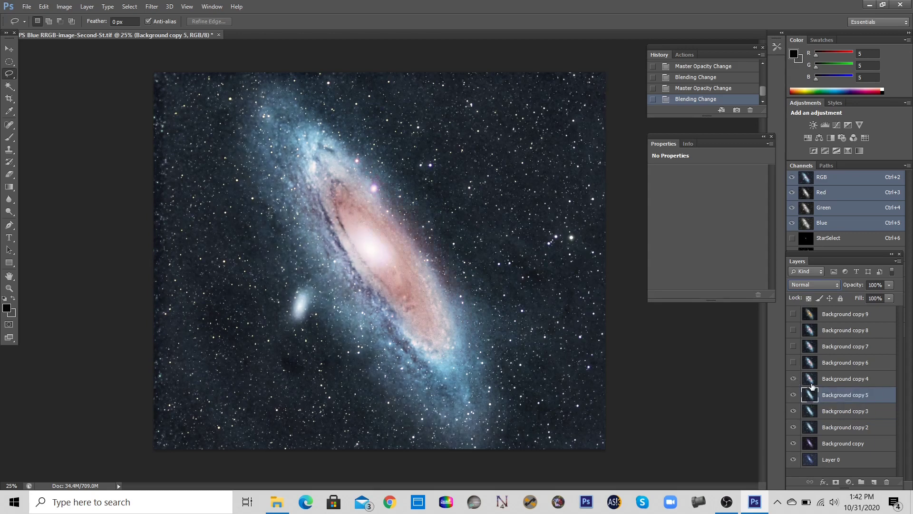
click(812, 386)
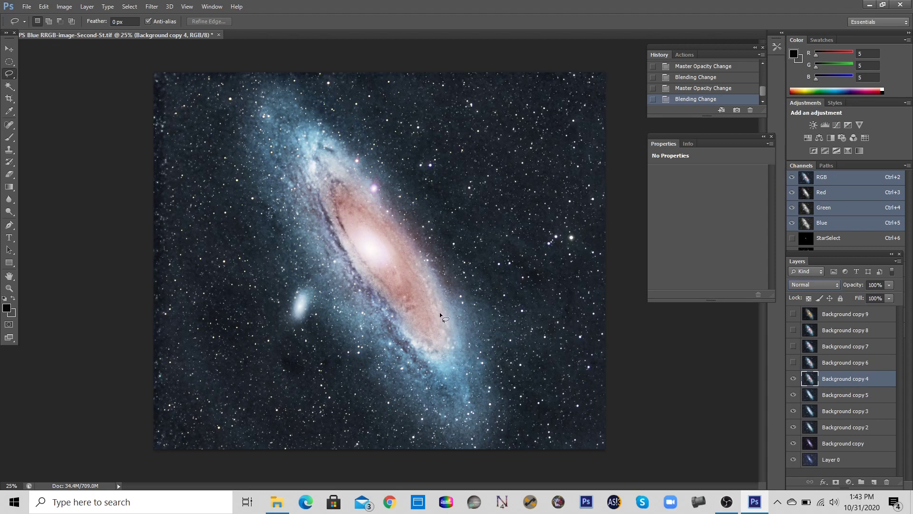
Show and select Background copy 6, 7 and 8, deepening the red of the core
click(794, 363)
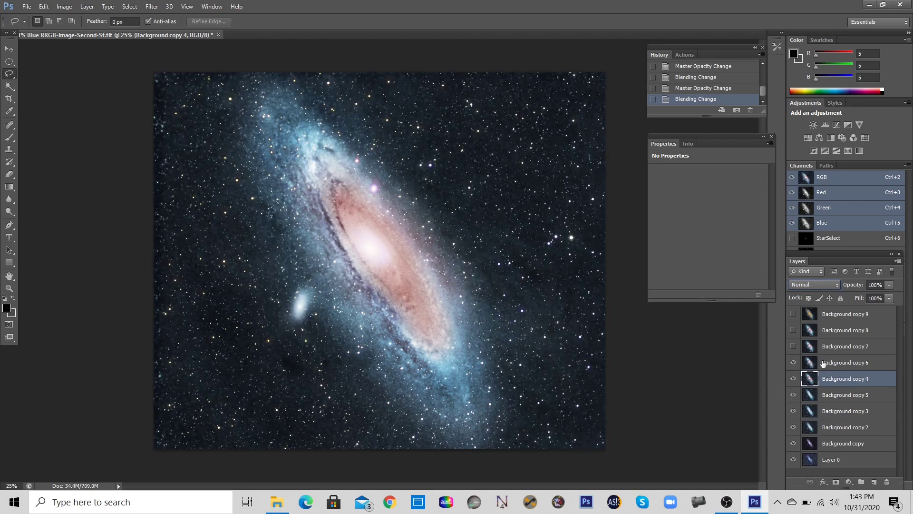
click(821, 365)
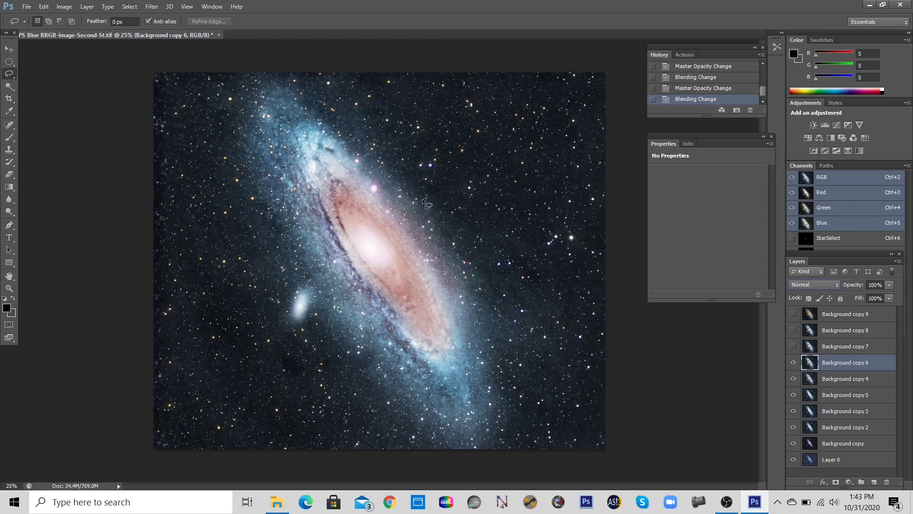
click(815, 347)
click(794, 330)
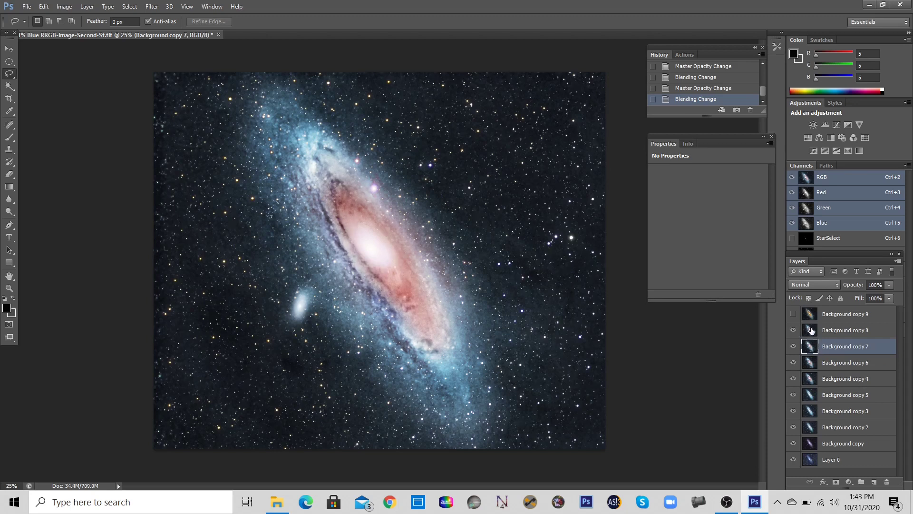
click(816, 330)
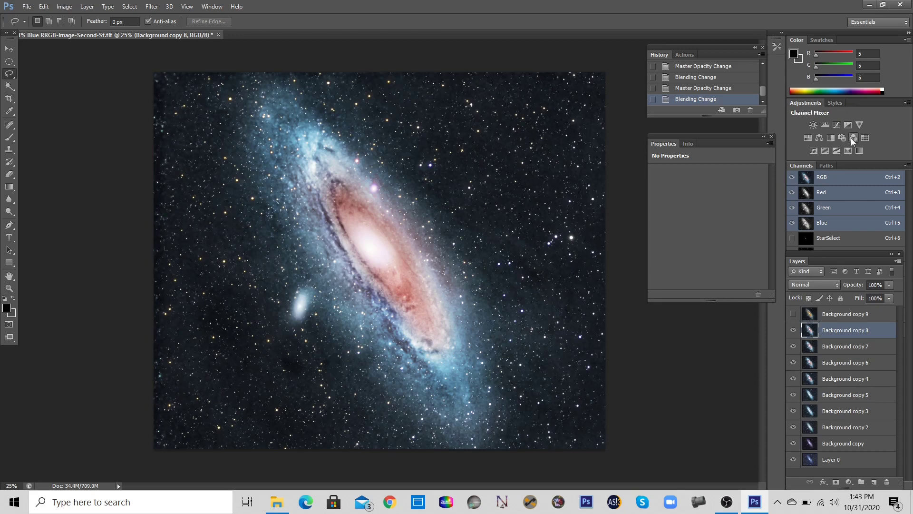
click(838, 128)
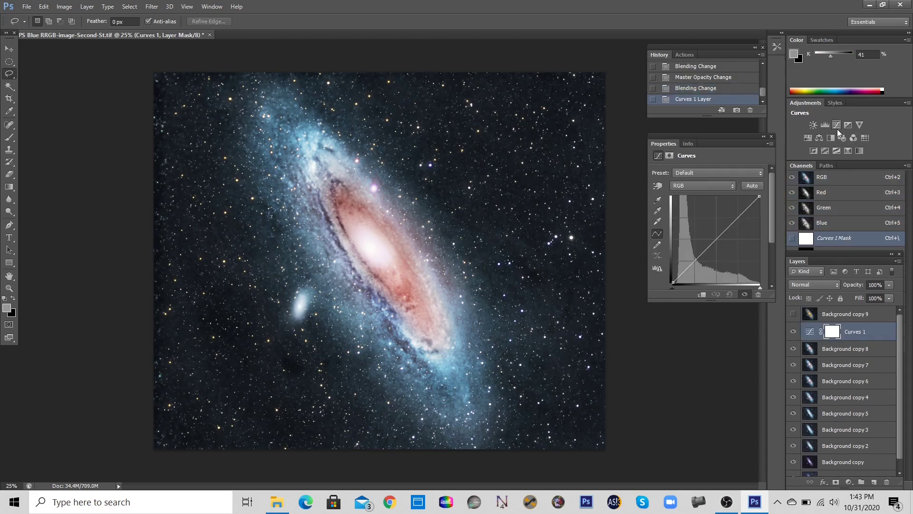
click(771, 136)
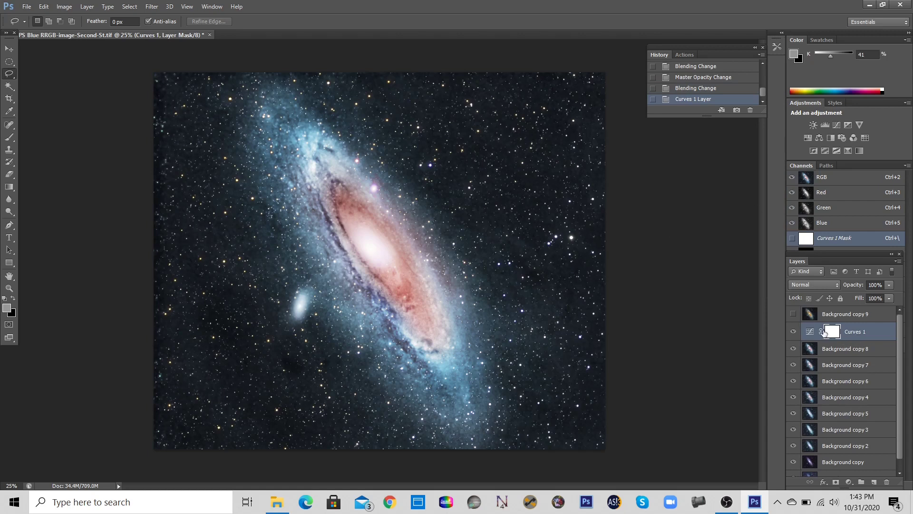
right_click(862, 334)
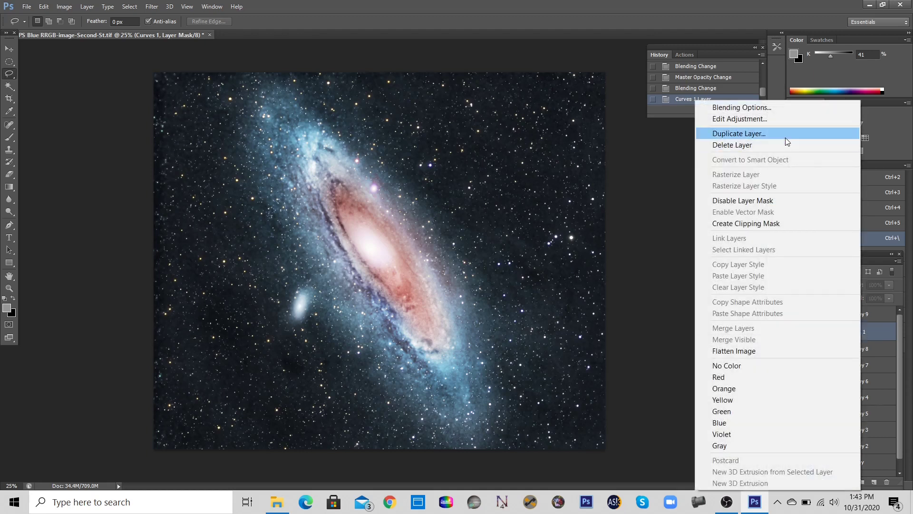
click(783, 144)
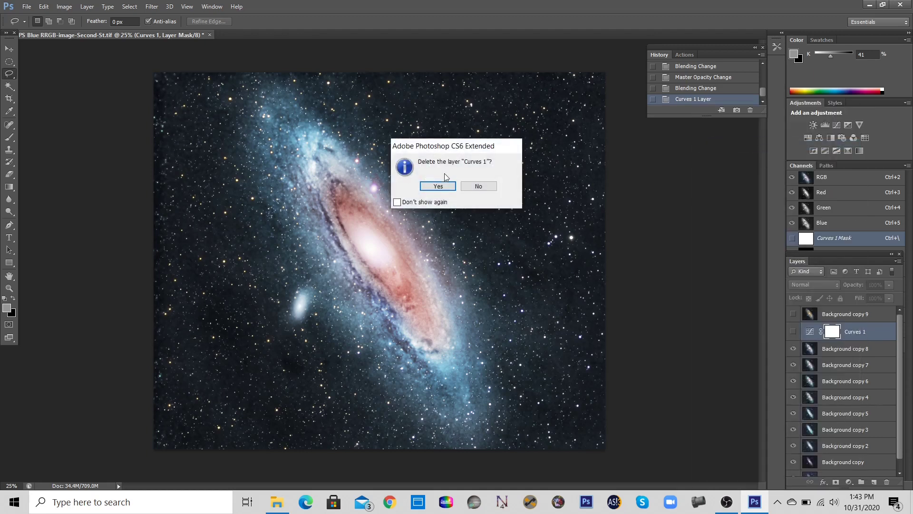
click(438, 187)
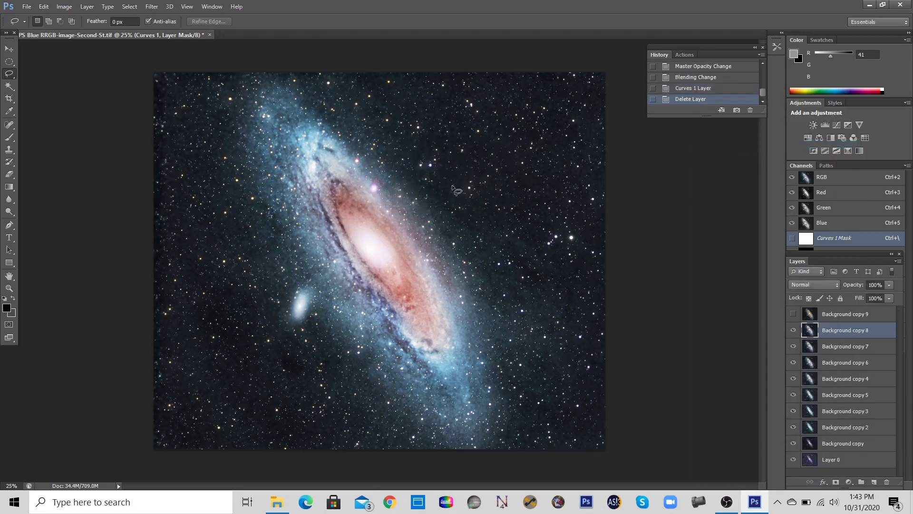
Show and select Background copy 9, then close the galaxy document without saving
click(792, 315)
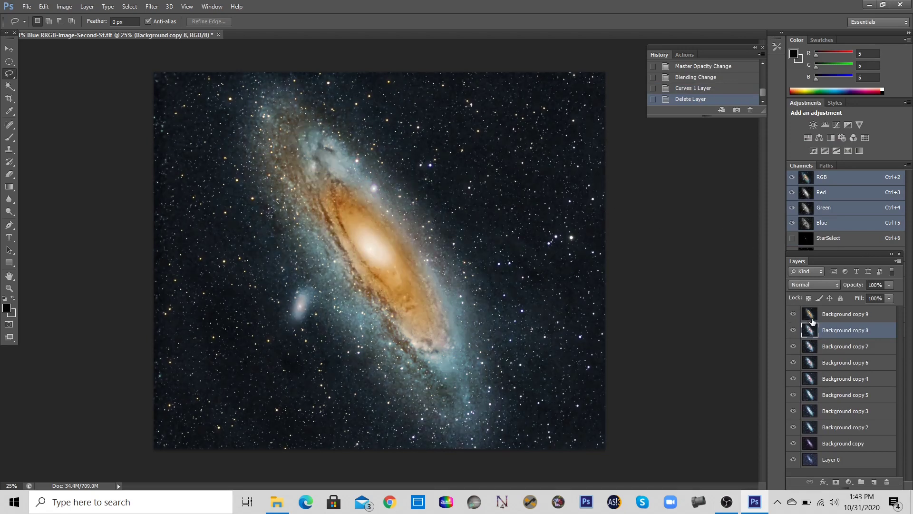
click(813, 321)
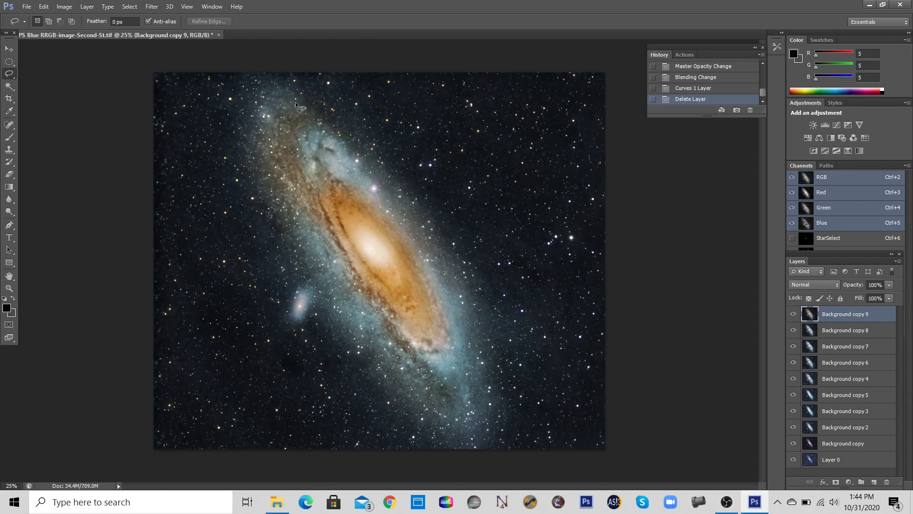
click(219, 34)
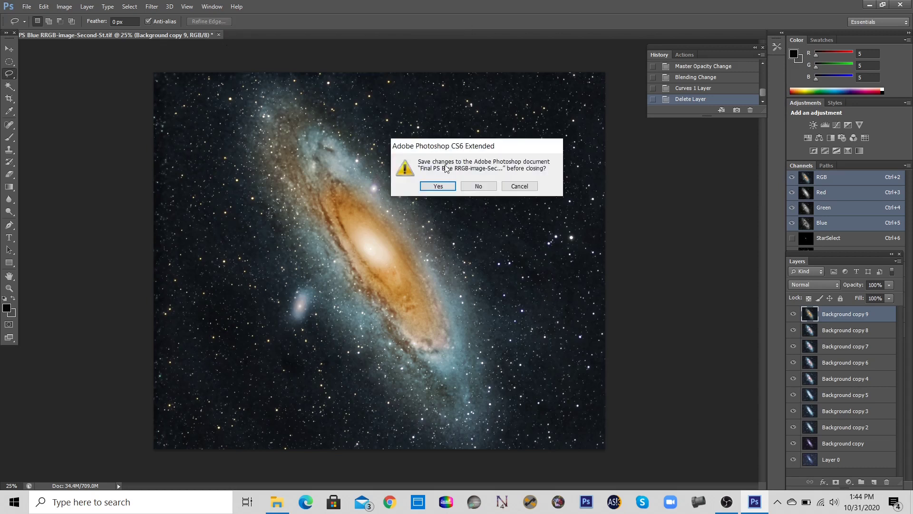
click(479, 187)
Open the published PSX_20201030_151912 image from the M31 Andromeda Galaxy folder
click(27, 8)
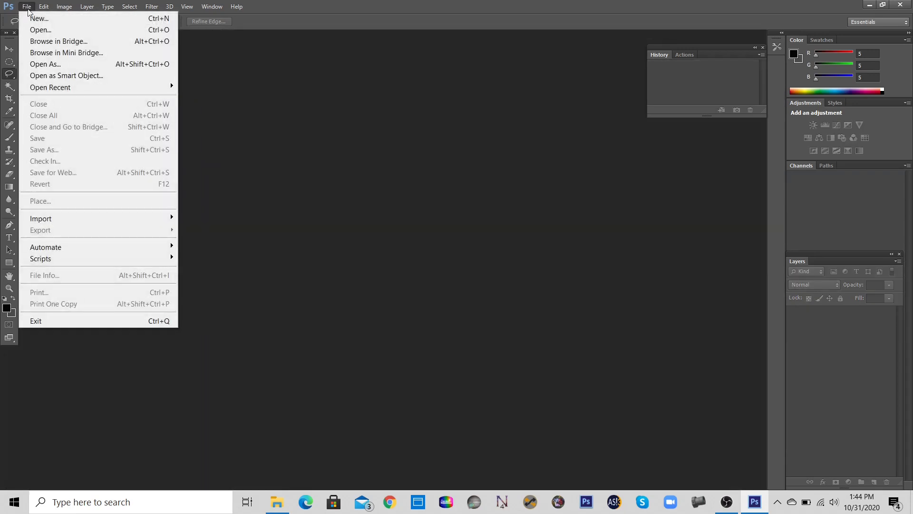
click(41, 30)
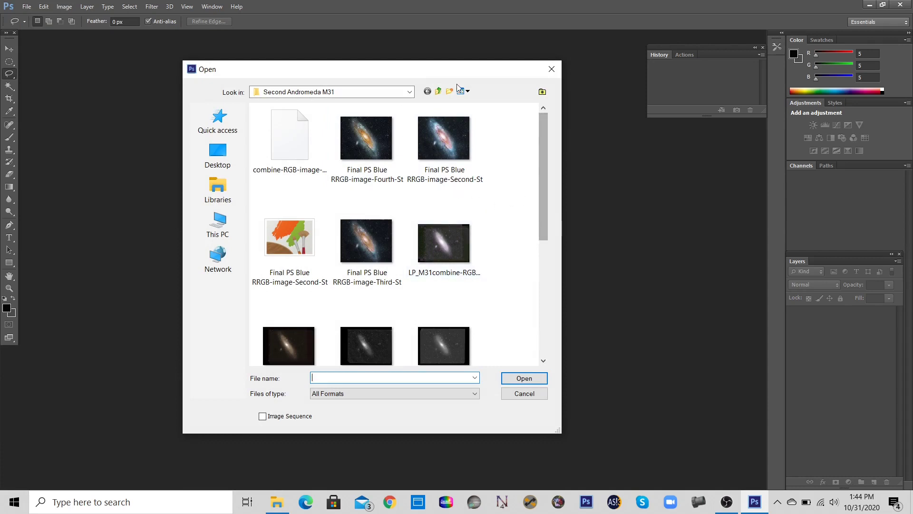
click(437, 91)
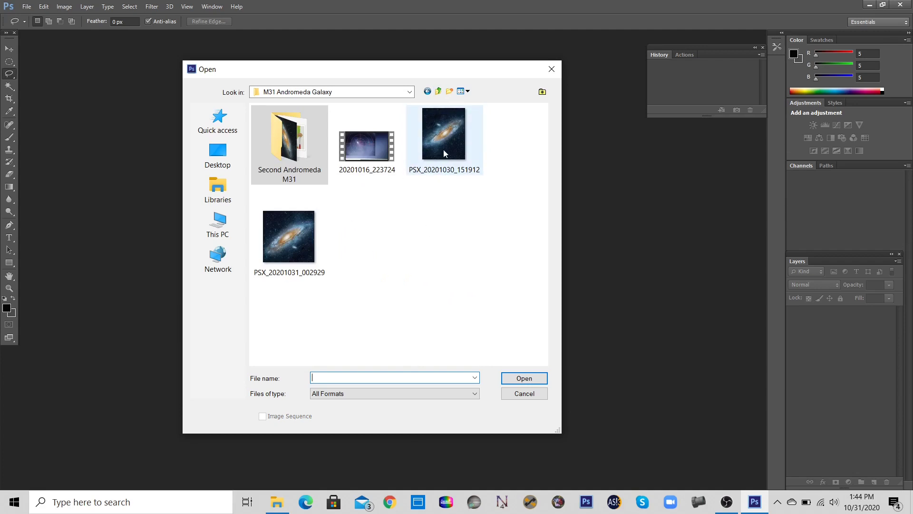
double_click(431, 162)
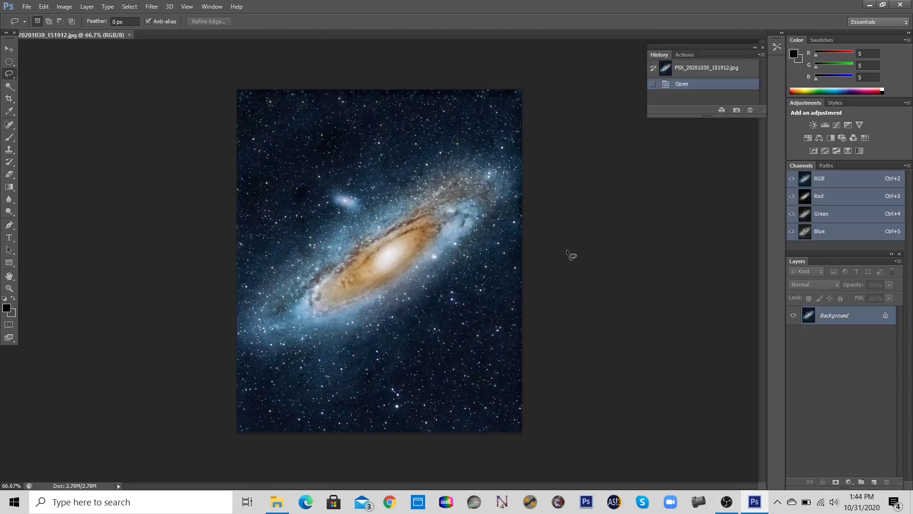